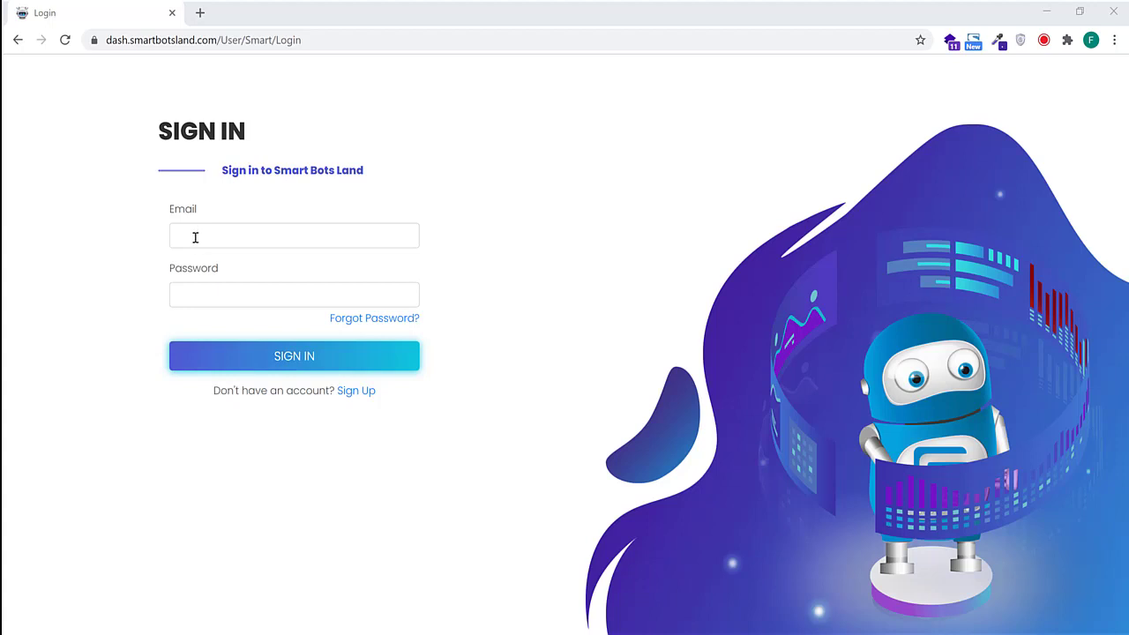
- Enter the support account's email and password and submit the login form
left_click(195, 237)
left_click(191, 293)
left_click(300, 361)
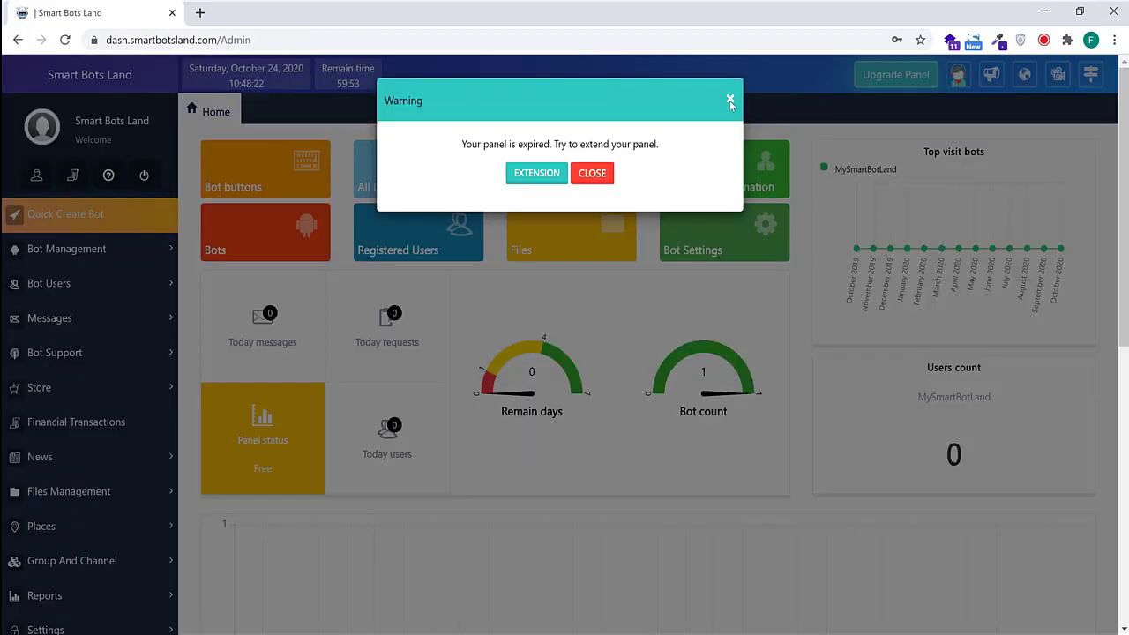
- Sign in again to reach the admin dashboard and briefly scroll through it
left_click(541, 210)
scroll(708, 84, "down", 1)
scroll(715, 92, "up", 1)
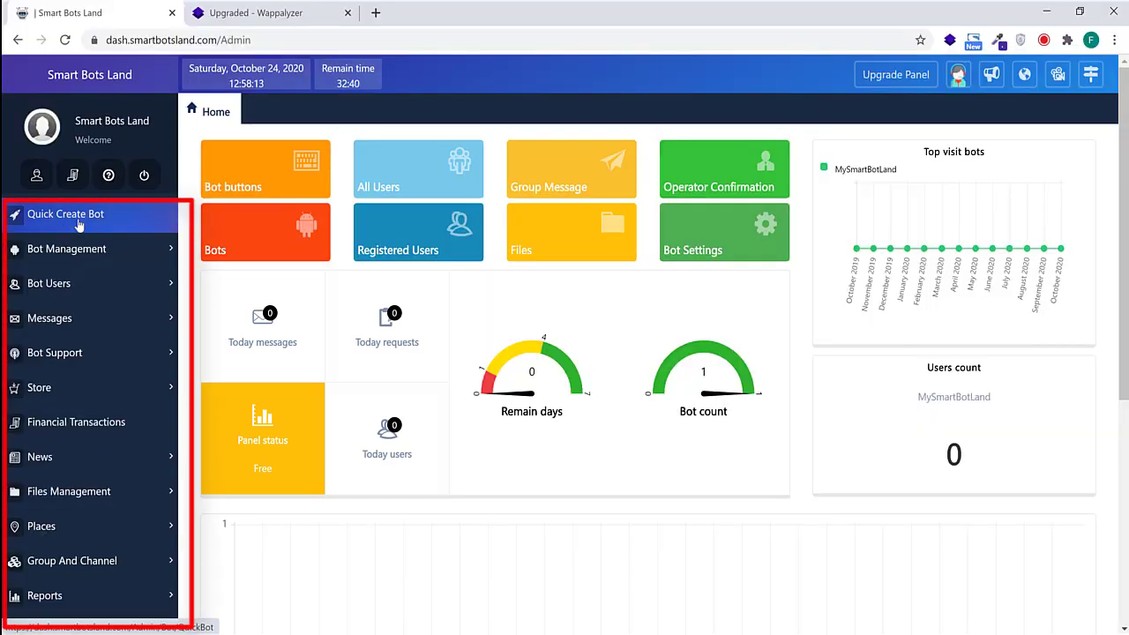
- Expand Bot Management to list Bot buttons, Bots, Bot Settings and Bot Templates
left_click(103, 254)
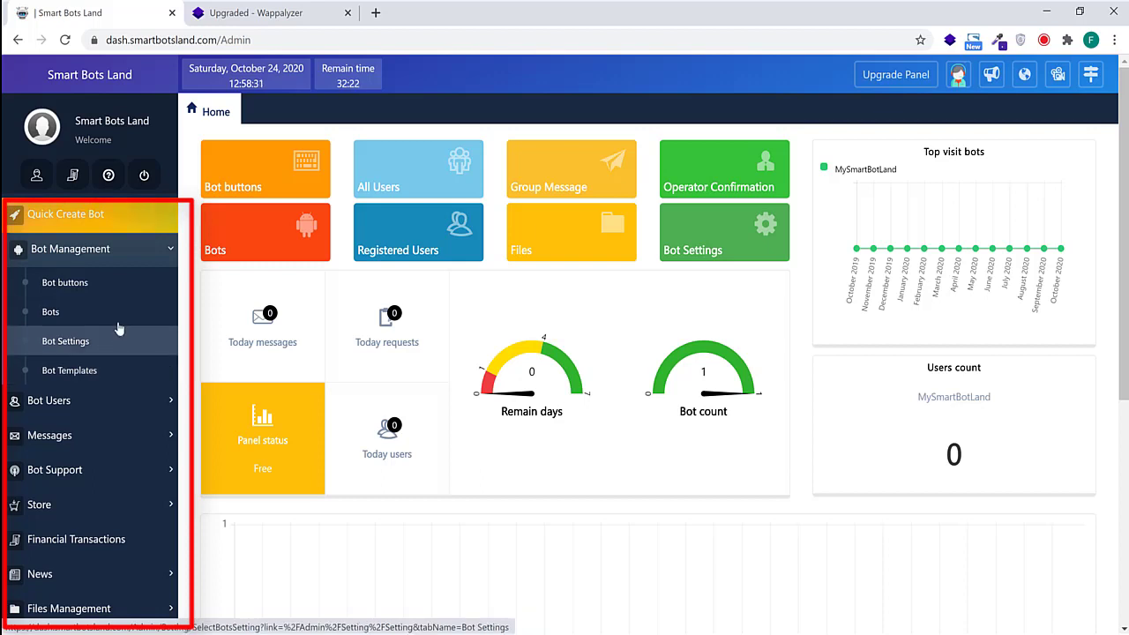
- Collapse Bot Management, browse the Bot Users and Messages submenus, then expand Bot Support
scroll(123, 294, "down", 1)
left_click(63, 268)
left_click(81, 216)
left_click(151, 210)
left_click(92, 247)
left_click(90, 251)
left_click(83, 278)
- Collapse Bot Support, browse the News submenu, and expand Files Management
left_click(100, 285)
left_click(39, 387)
scroll(54, 397, "down", 1)
left_click(56, 316)
left_click(70, 344)
- Collapse Files Management, then expand and collapse the Group And Channel submenu
left_click(80, 350)
left_click(48, 411)
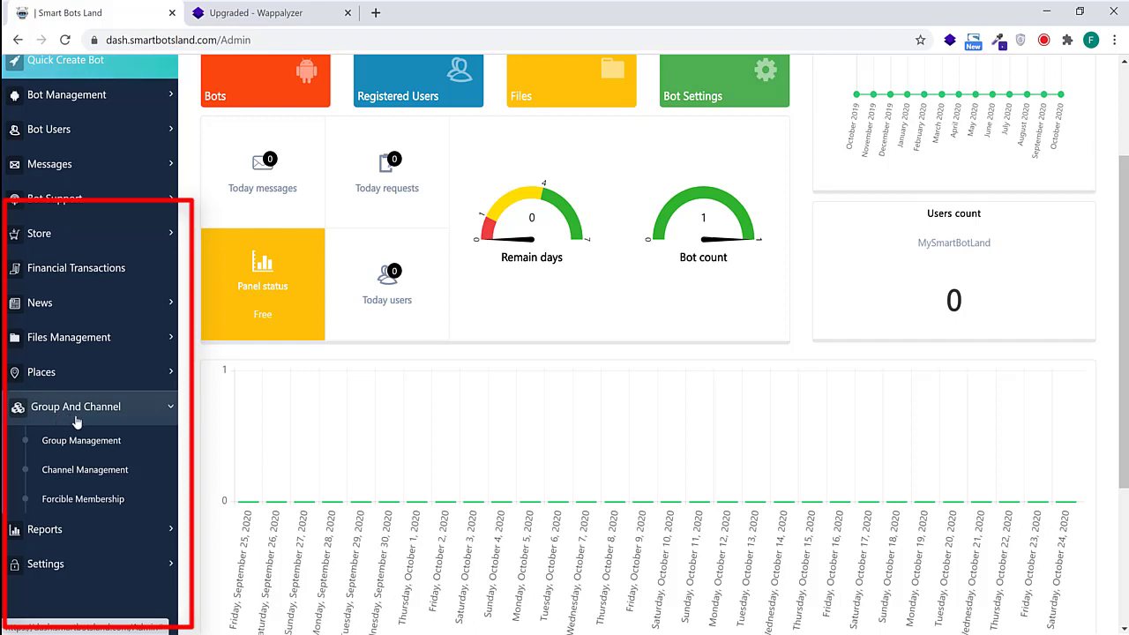
left_click(76, 415)
- Expand Reports and scroll through its six statistics pages down to Visits By Button
left_click(45, 448)
scroll(58, 472, "down", 3)
scroll(61, 460, "up", 3)
scroll(58, 486, "down", 1)
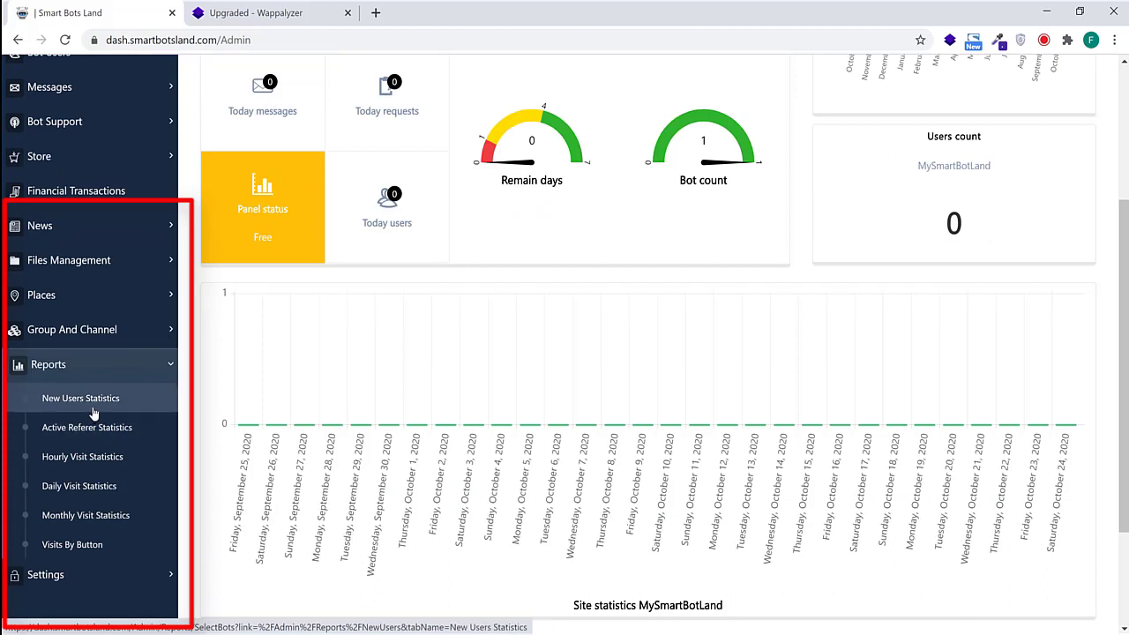